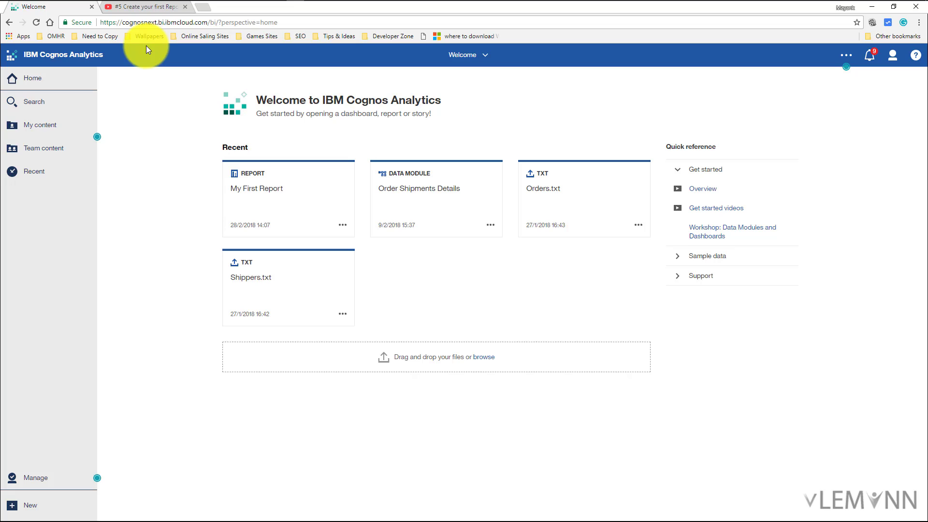
- Switch to the '#5 Create your first Report' YouTube tutorial tab in Chrome
click(144, 8)
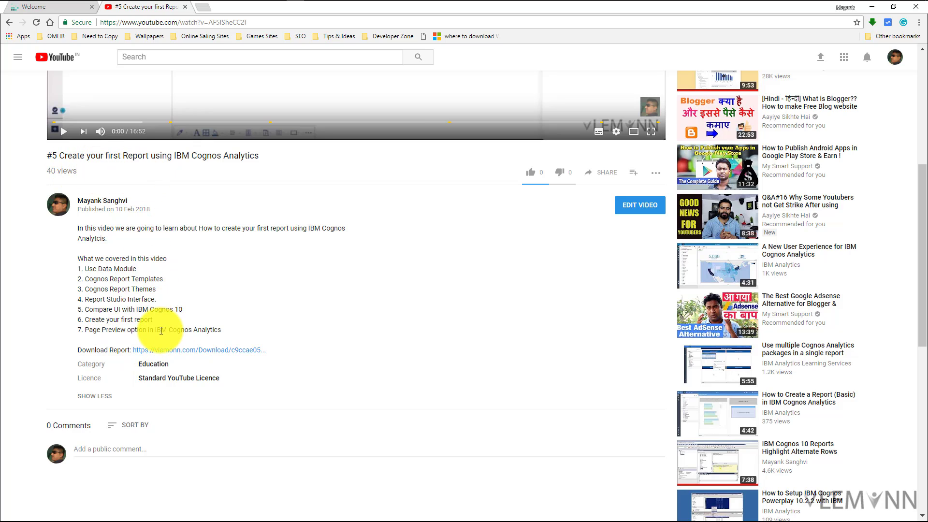
- Download the description's report file and save it as 'IBM Cognos Analytics My First Report.txt'
click(144, 353)
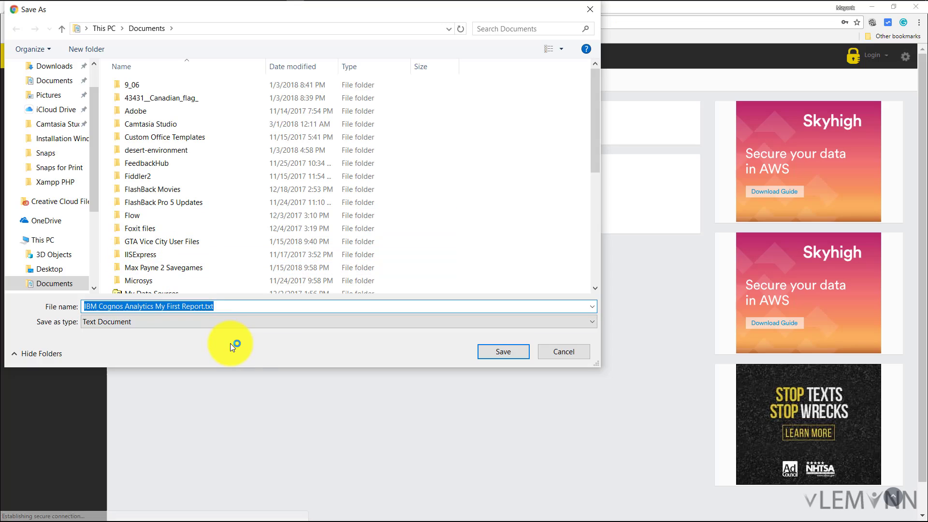
click(487, 352)
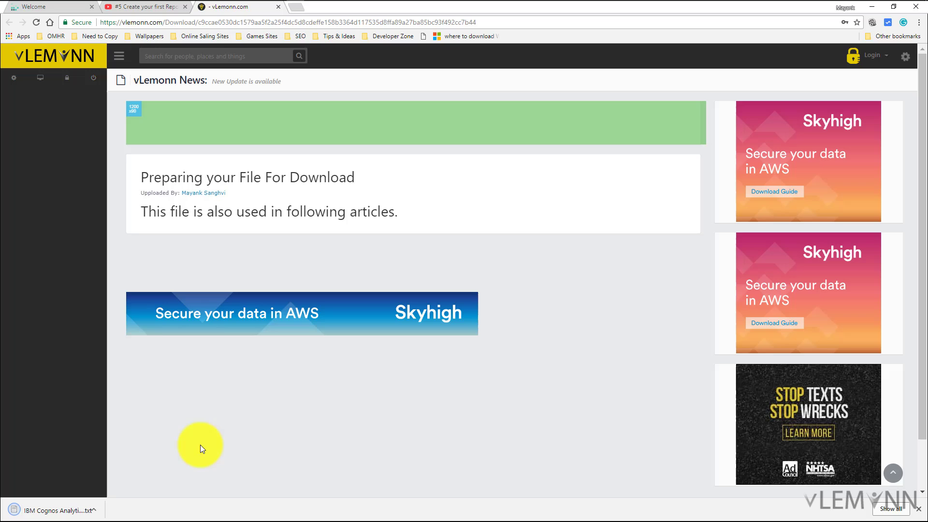
- Open the downloaded report in maximized Notepad, copy all its XML, then minimize Notepad
click(65, 510)
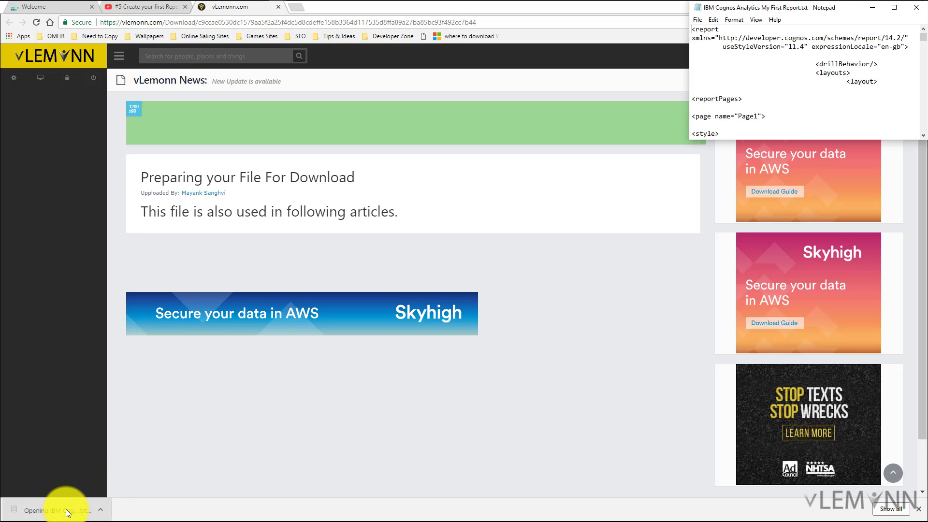
double_click(777, 9)
click(507, 212)
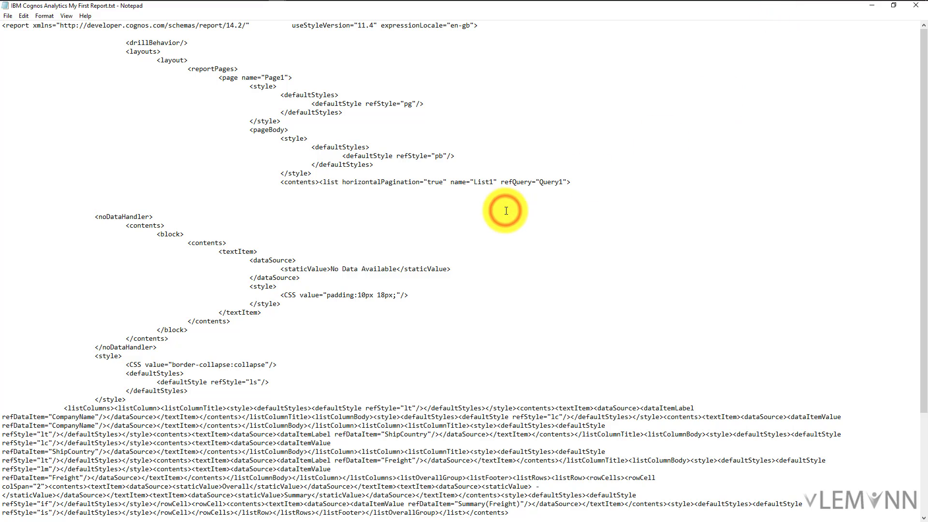
right_click(507, 212)
click(535, 275)
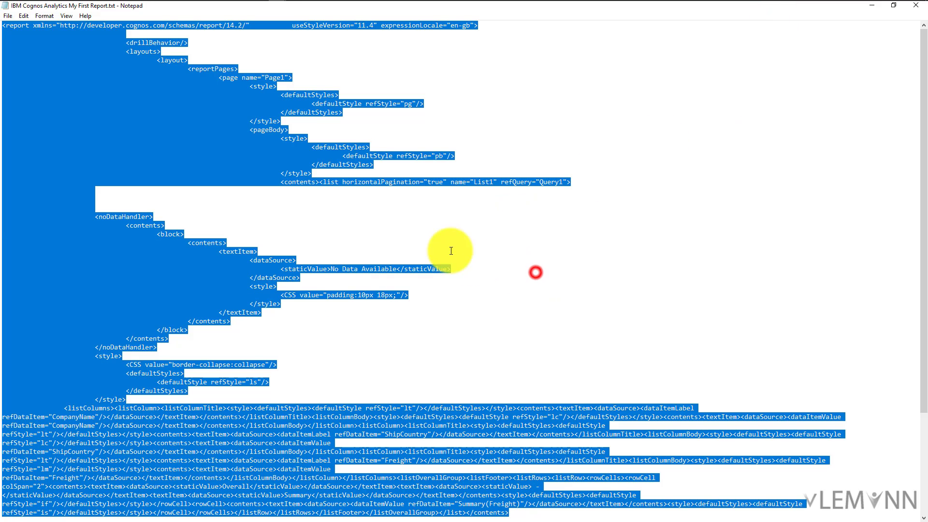
right_click(430, 231)
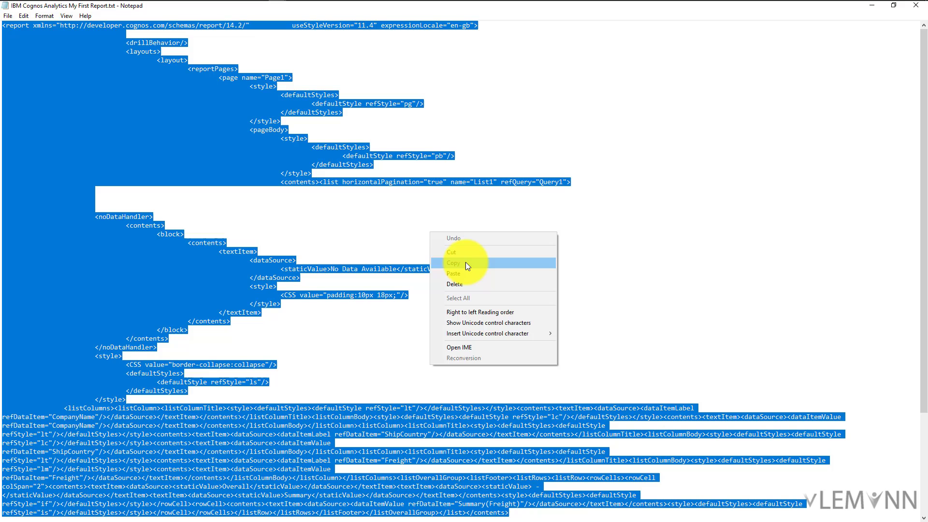
click(466, 262)
click(871, 5)
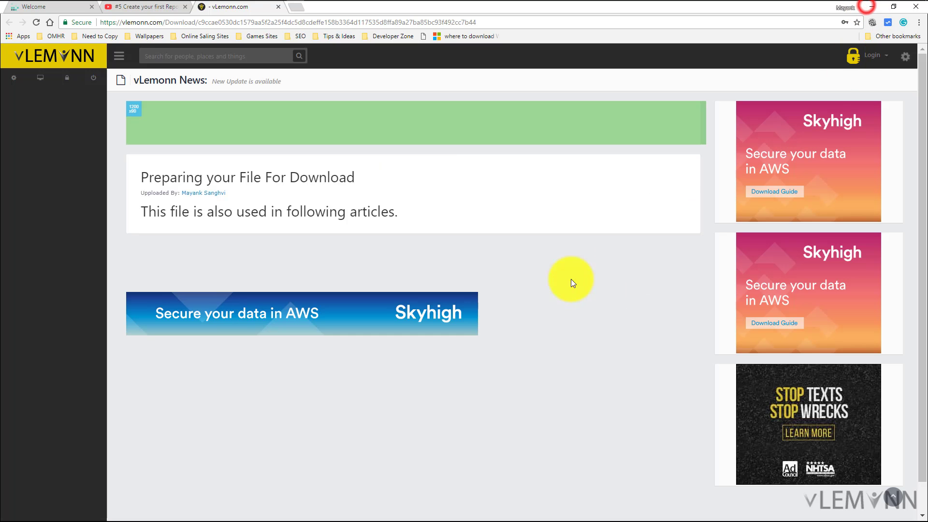
- Create a Blank-template report from the Order Shipments Details data module
click(32, 7)
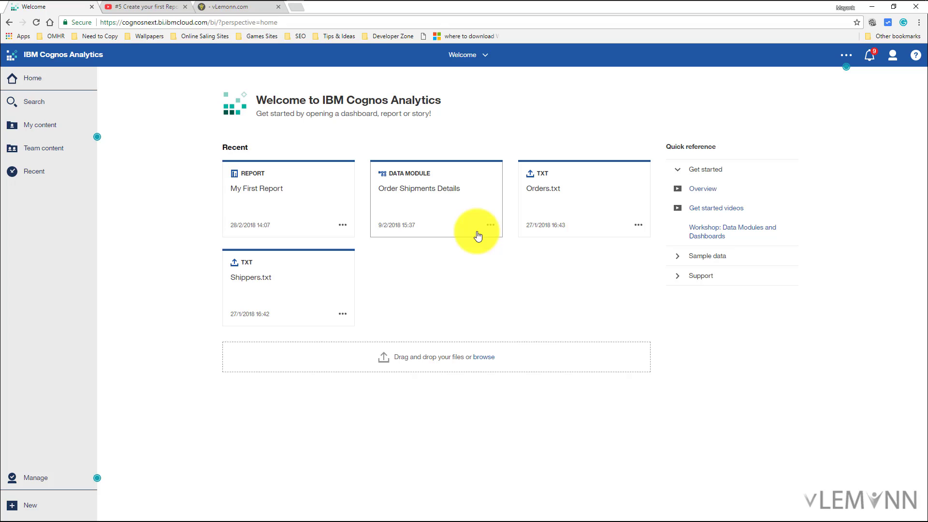
click(491, 225)
click(530, 258)
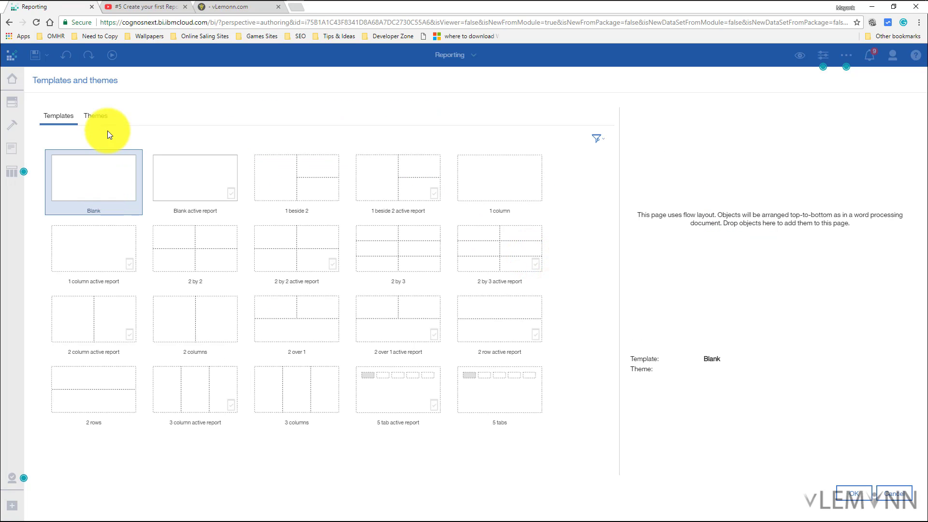
click(853, 493)
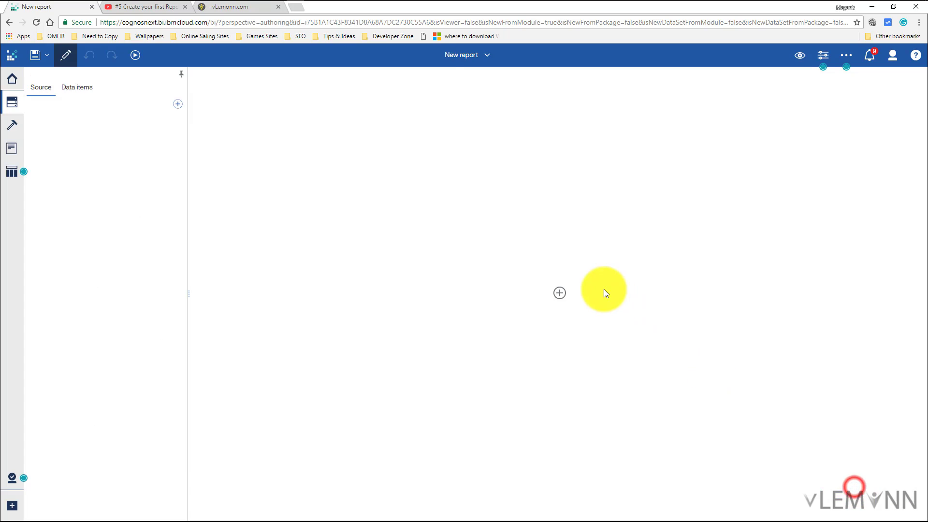
- Show the new report's Pages outline
click(8, 154)
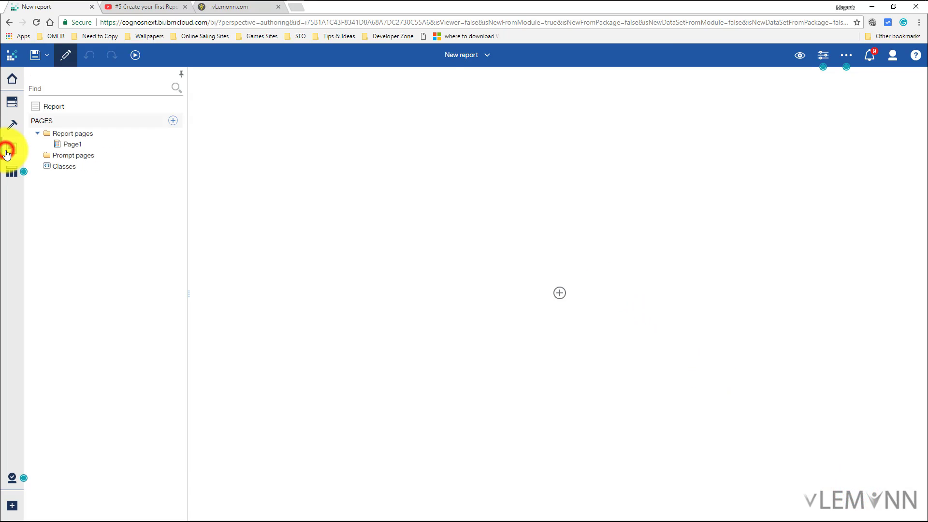
- Paste the copied XML into Open report from clipboard to load the Order Detail Report list
right_click(55, 113)
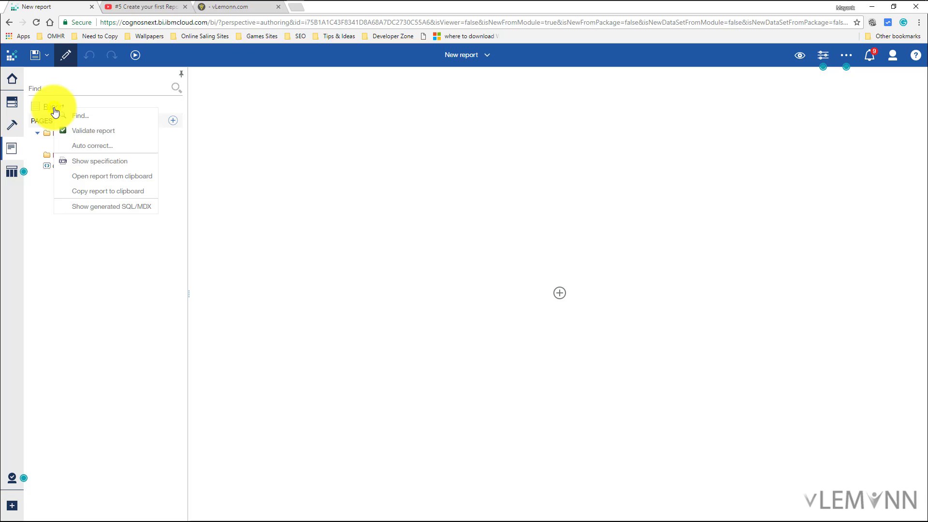
click(93, 178)
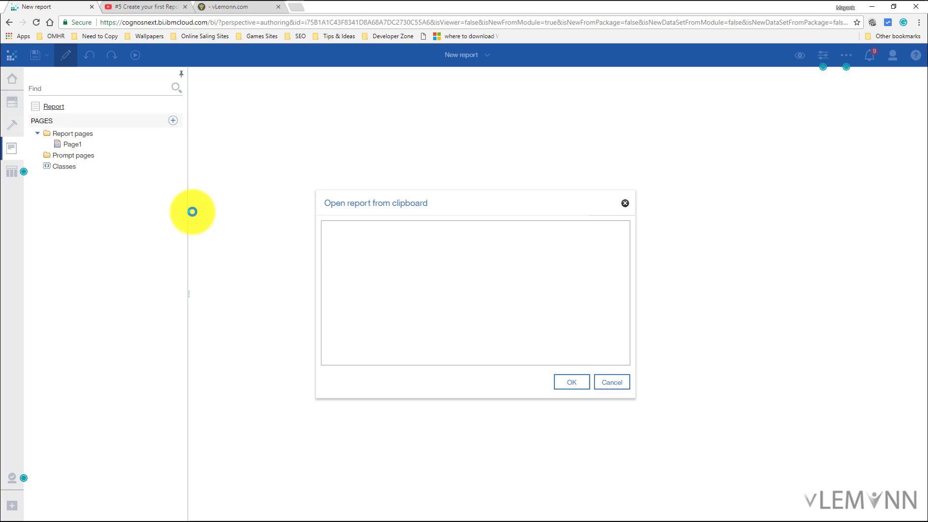
right_click(366, 236)
click(395, 290)
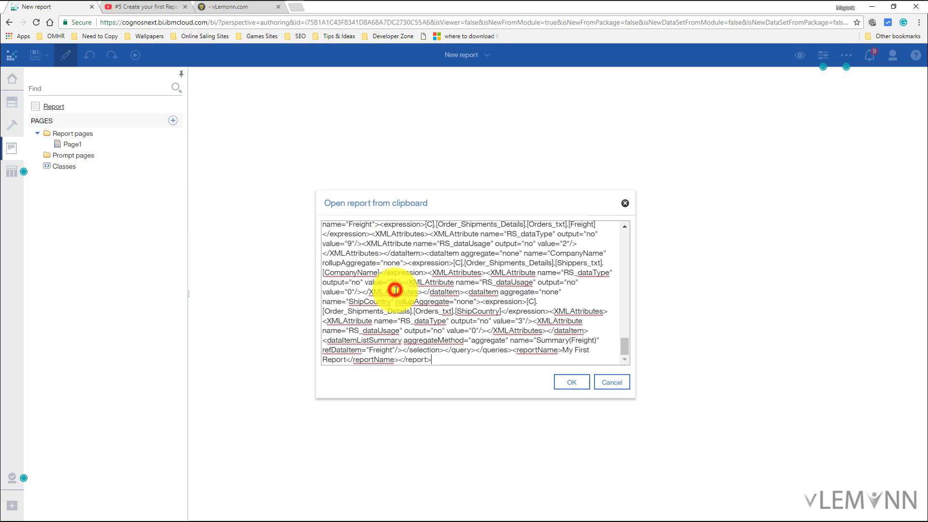
click(567, 387)
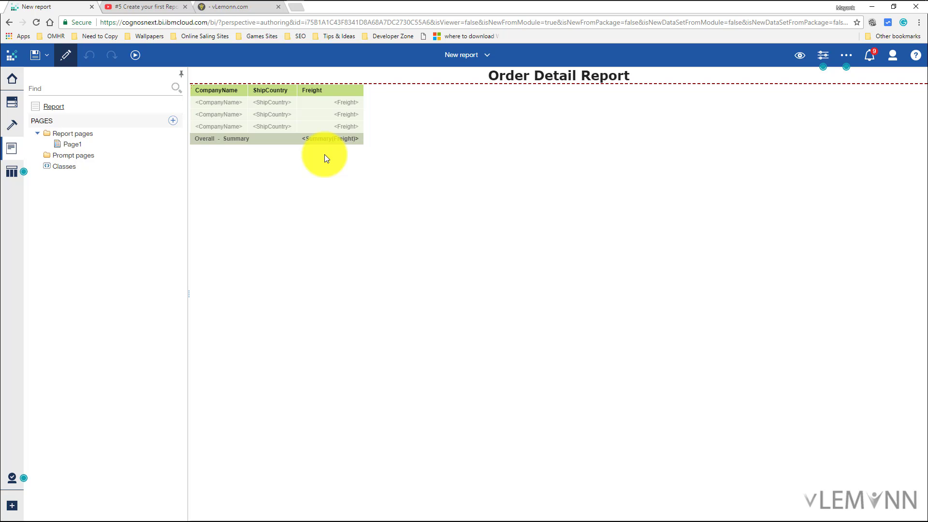
- Use Copy report to clipboard on the Report node to copy the Order Detail Report specification
right_click(55, 110)
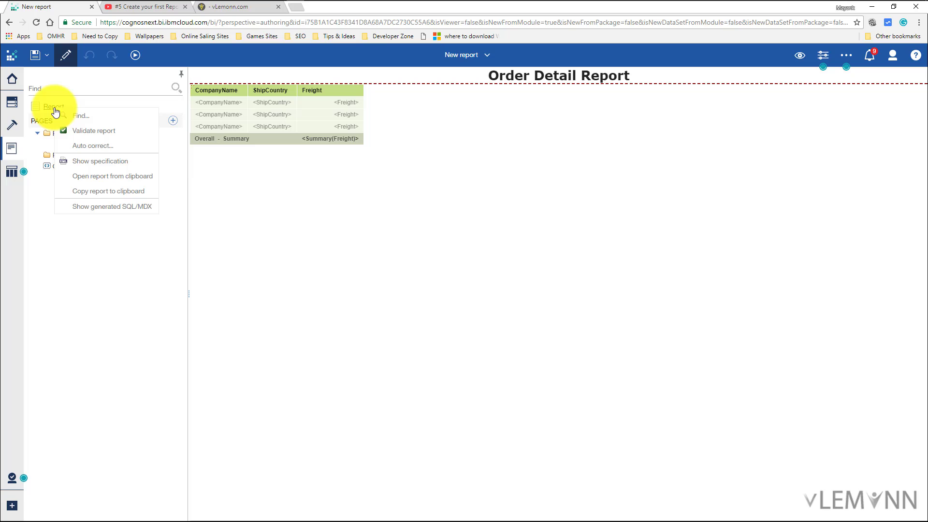
click(116, 192)
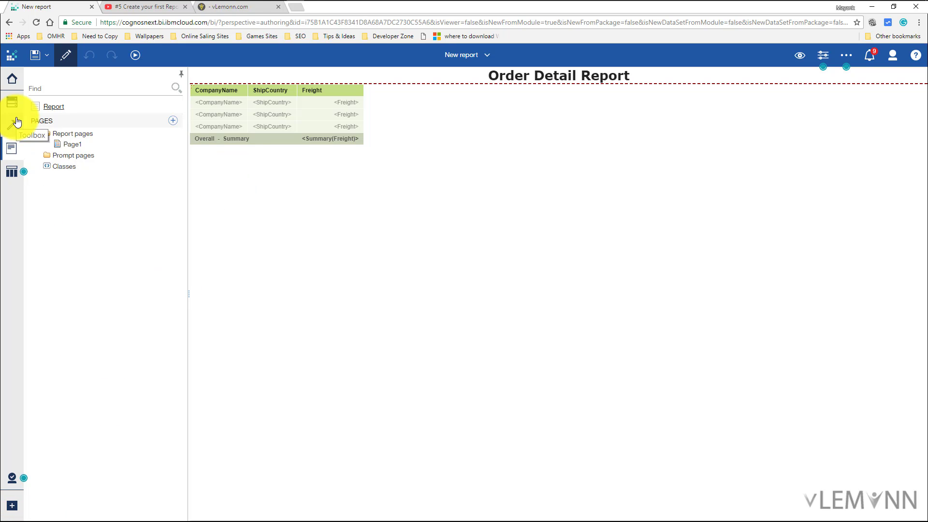
- Paste the specification into a new, maximized Notepad document and bring up Save As
click(10, 5)
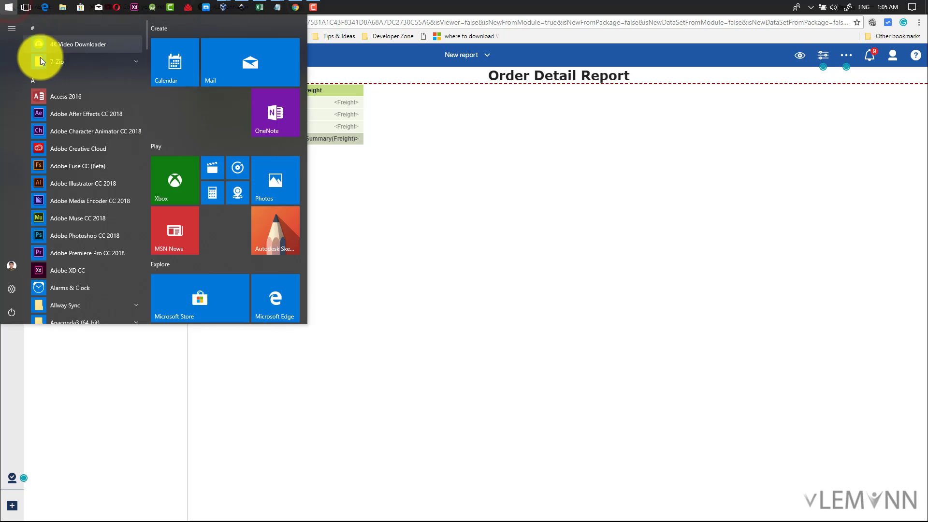
click(37, 46)
key(Return)
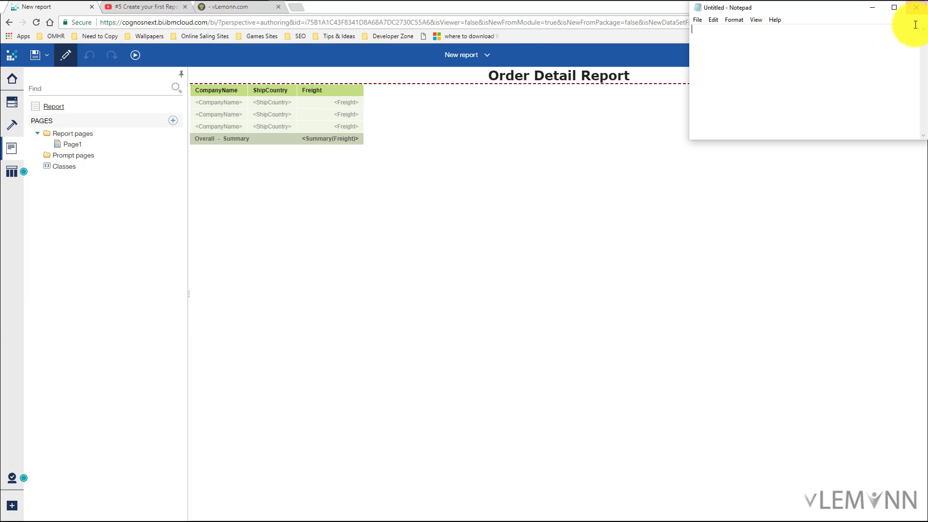
click(890, 8)
key(ctrl+v)
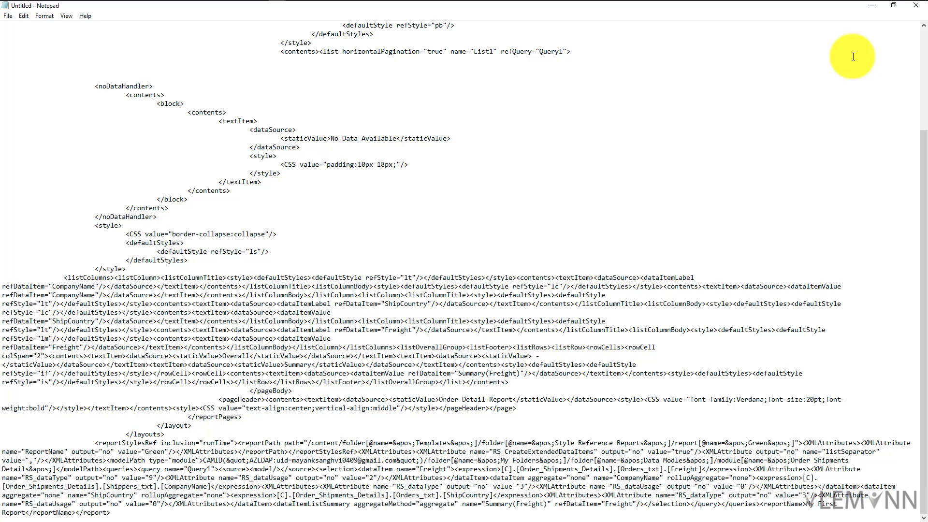
key(ctrl+s)
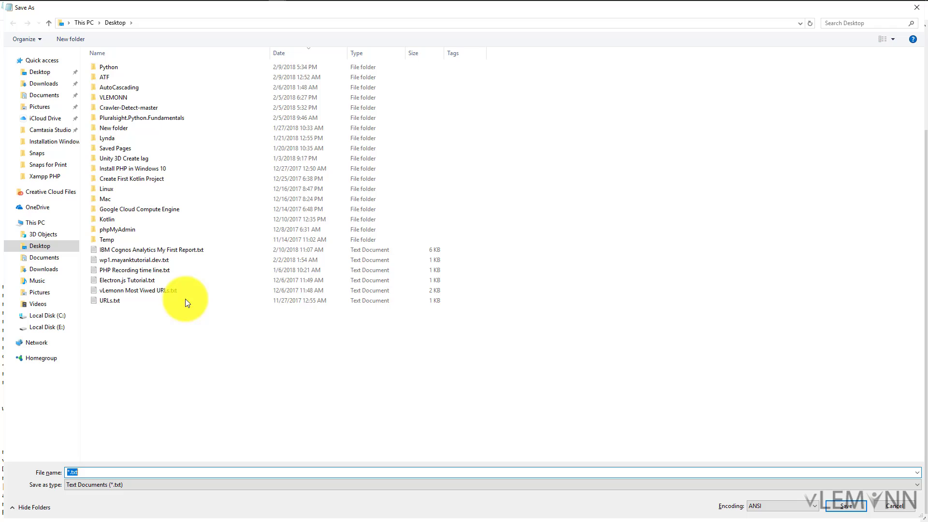
- Save to the Desktop as 'IBM Cognos Analytics My First Report Import and Export Example.txt'
click(157, 251)
click(225, 472)
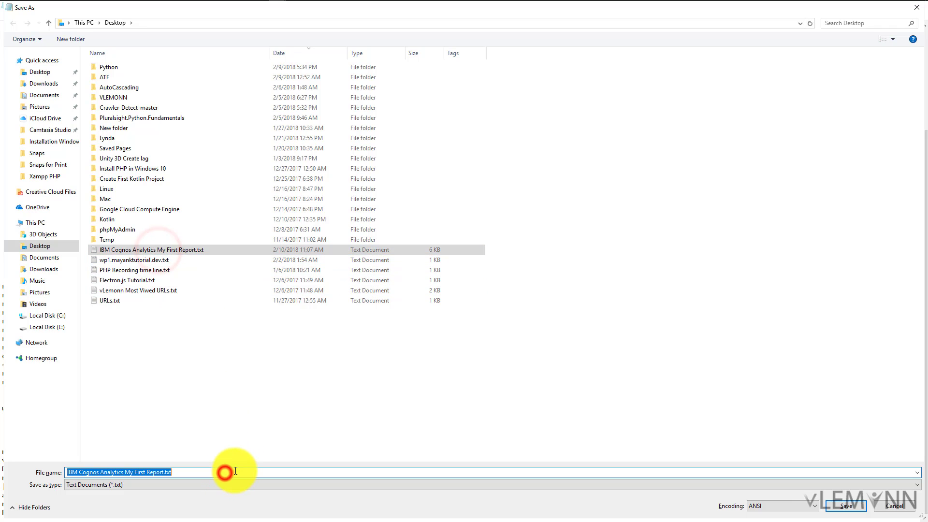
click(234, 472)
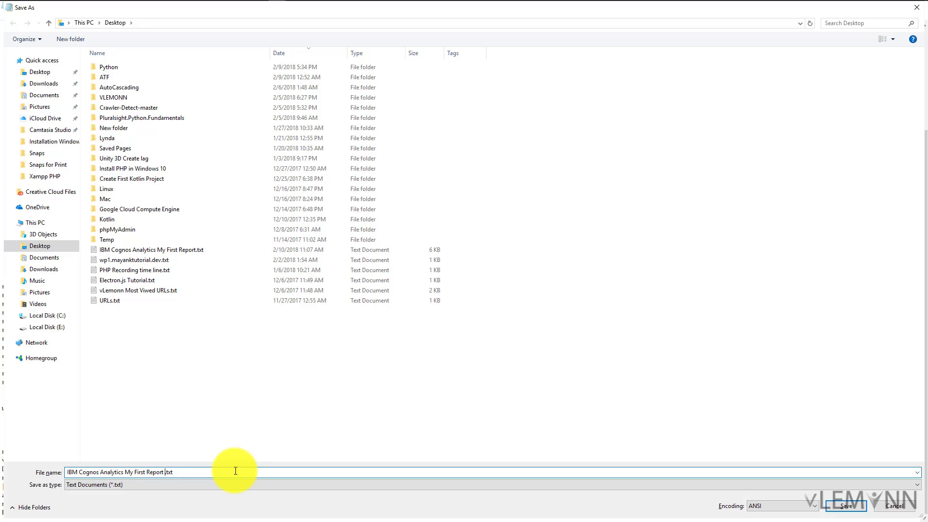
text(Imp)
text(ort n)
key(BackSpace)
text(an)
text(d Ex)
text(port Exa)
text(mple)
click(846, 505)
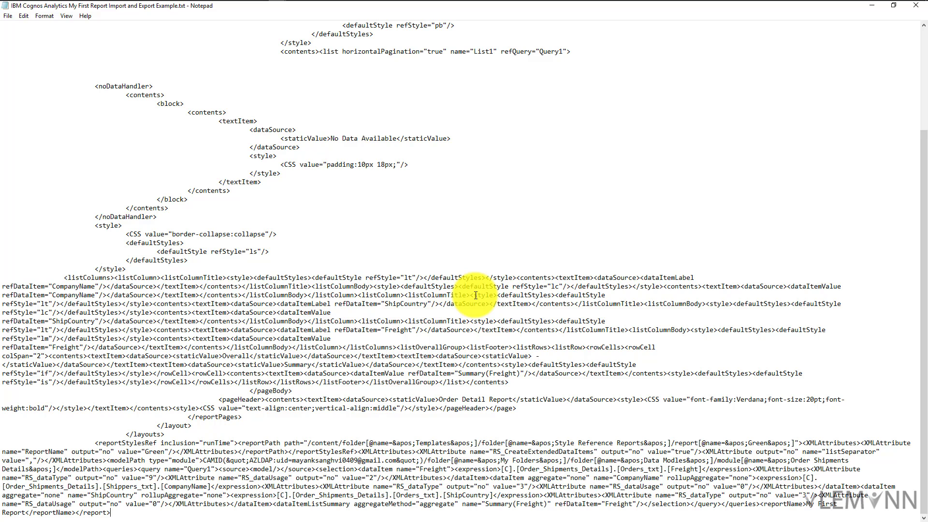
- Switch back to the Cognos report editor in Chrome and go to the Home page
key(alt+Tab)
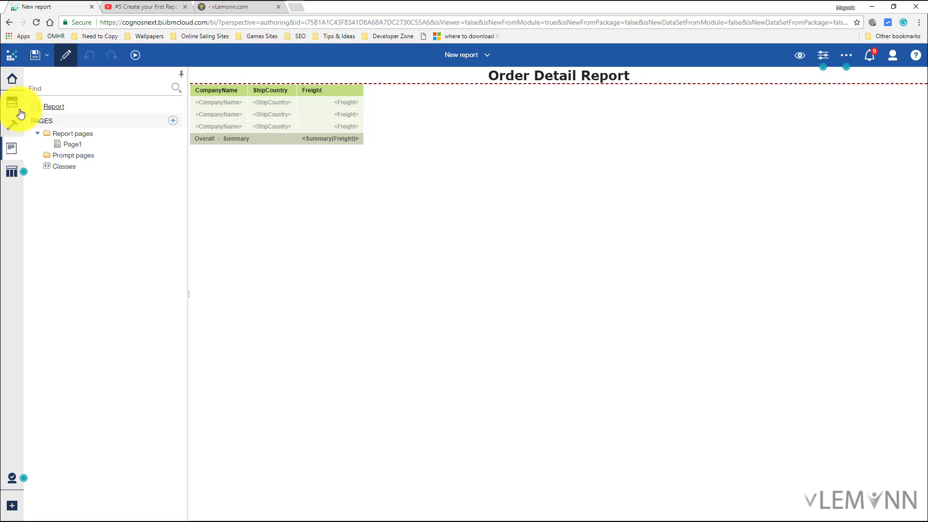
click(12, 77)
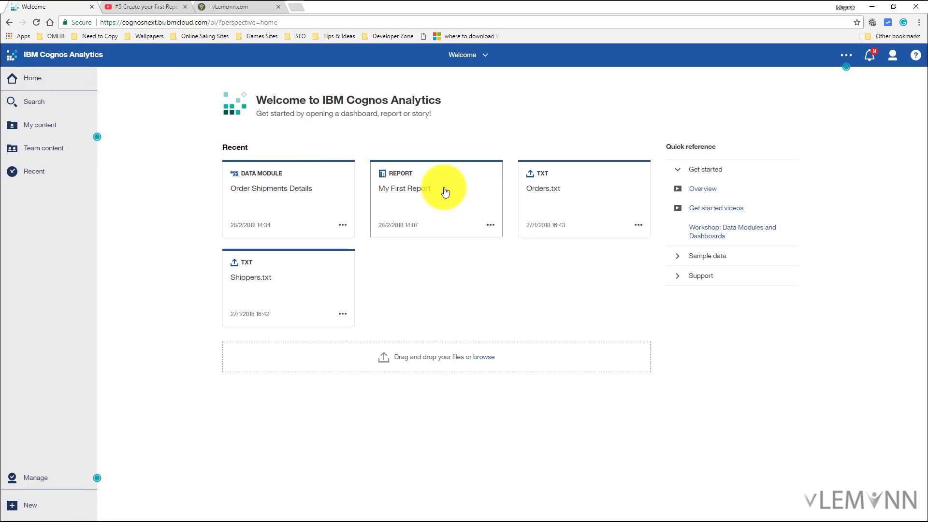